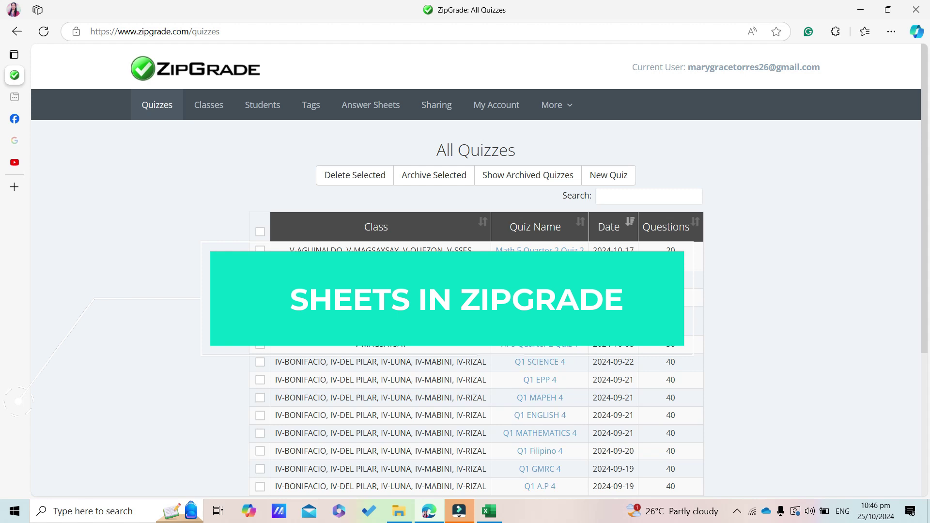
Step: Go to the Answer Sheets page and launch the Custom Answer Sheet Wizard
click(392, 111)
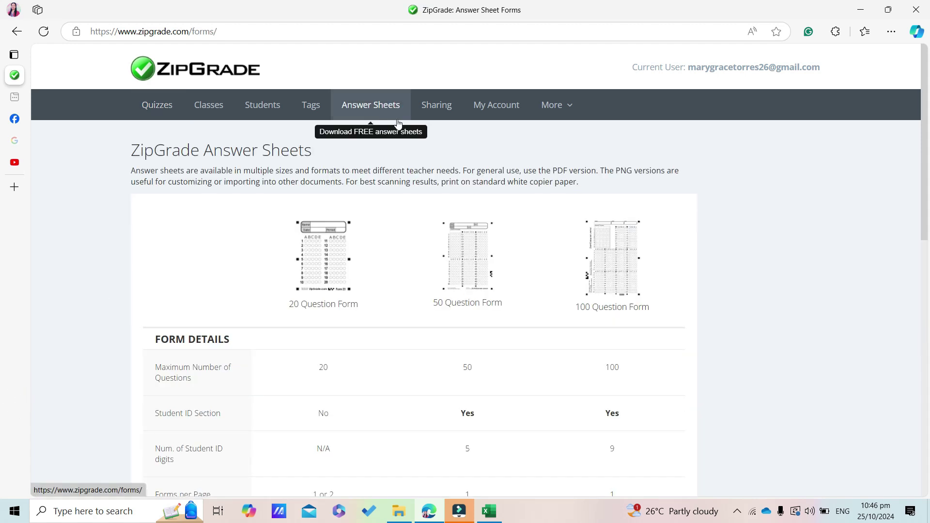
scroll(421, 254, down, 12)
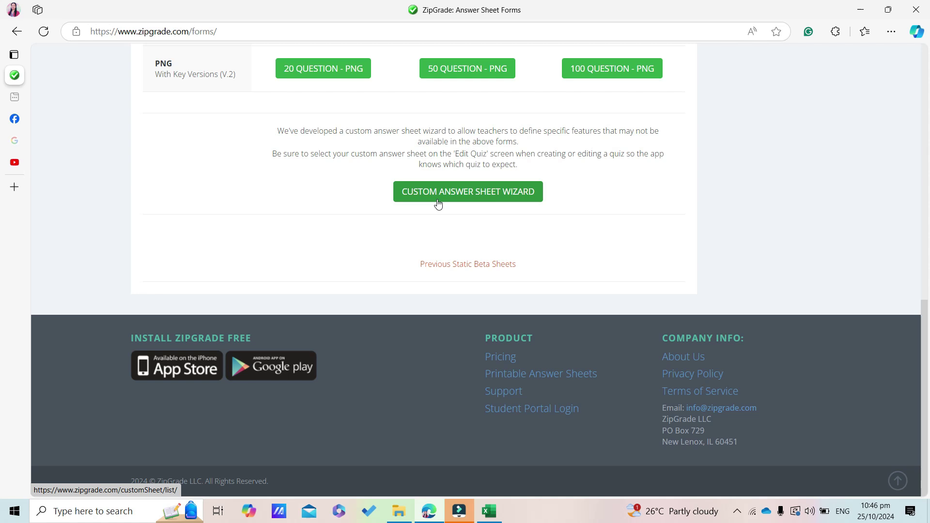
click(439, 203)
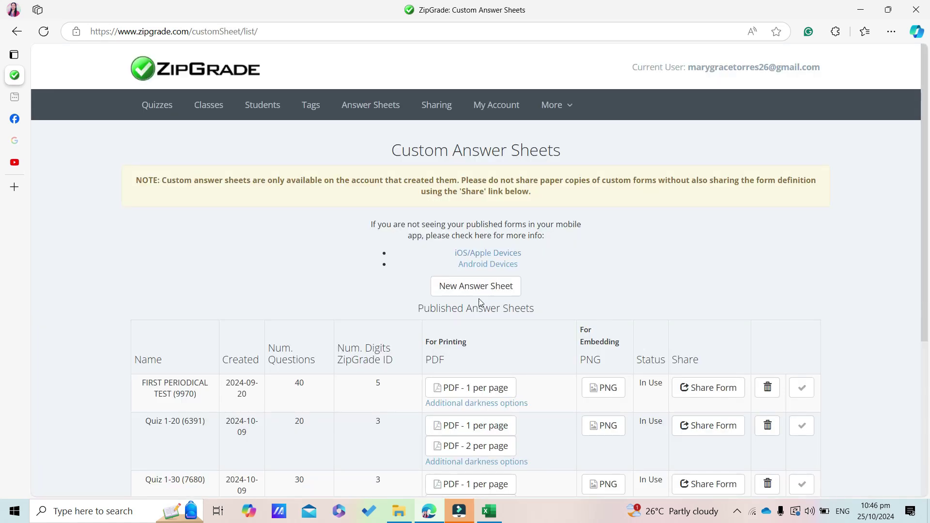
Step: Create a new custom answer sheet named '30 Questions Form'
click(477, 289)
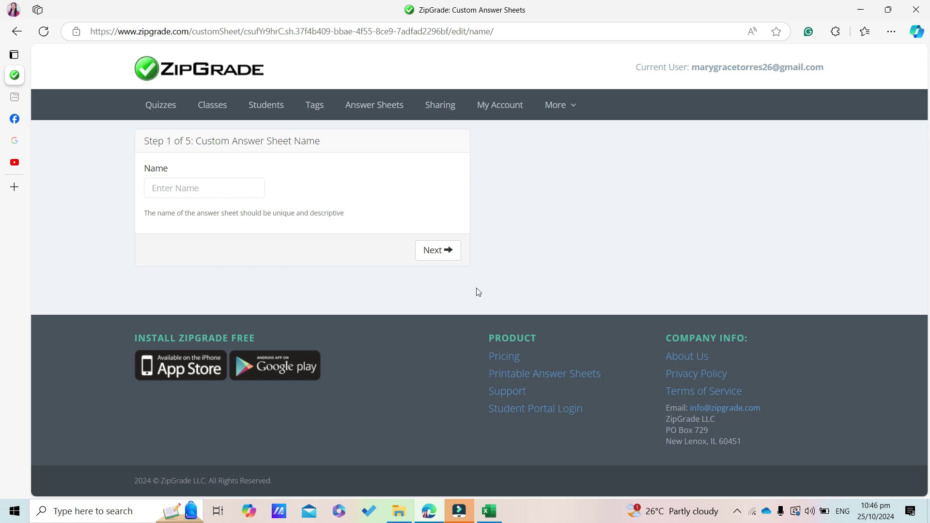
click(219, 191)
text(30 Questions F)
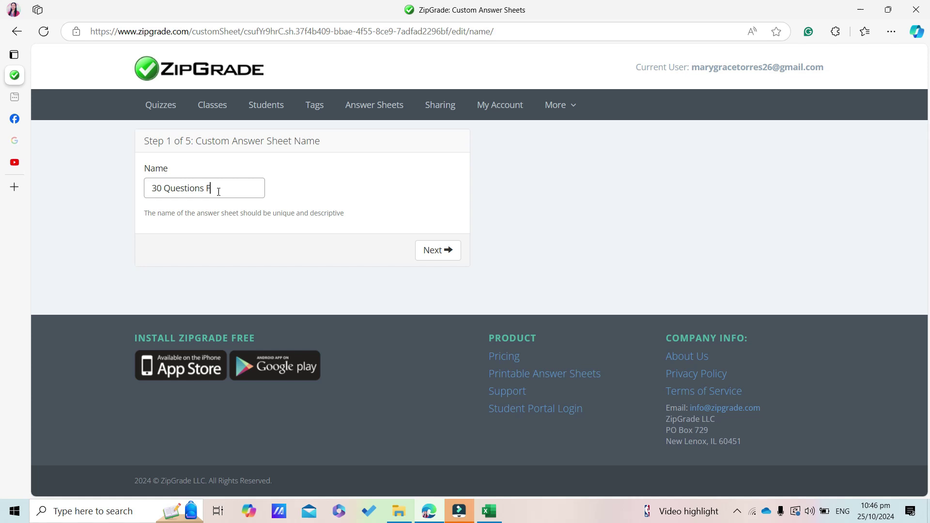
text(orm)
Step: On the header step, relabel Quiz as 'Grade & Section' and Class as 'Date'
click(445, 246)
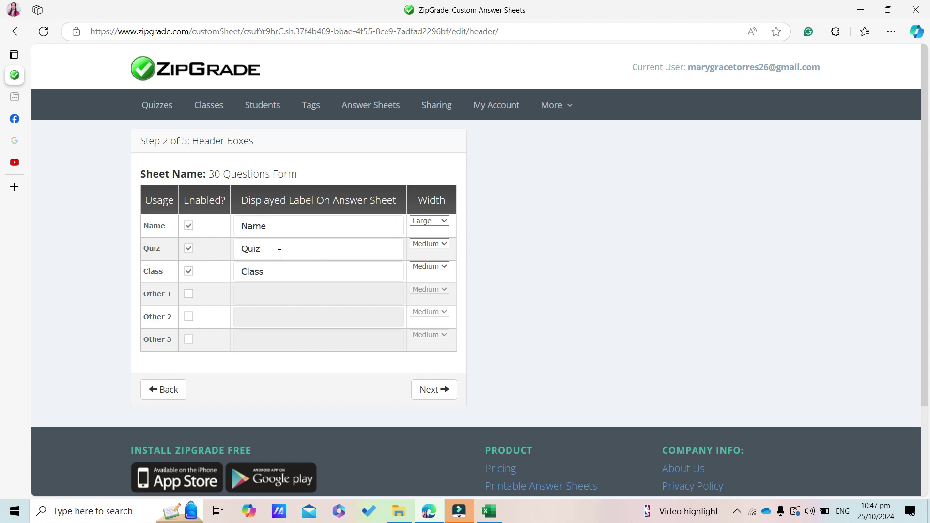
drag(269, 250, 219, 251)
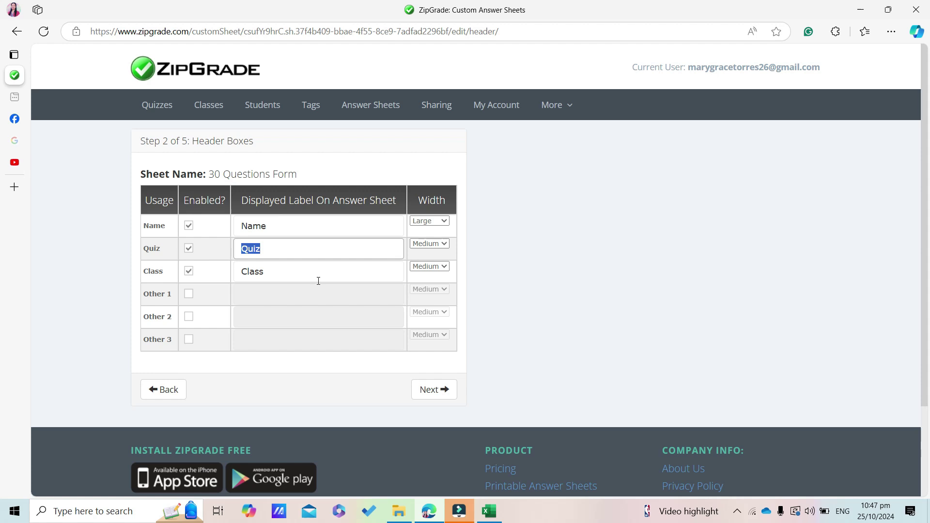
text(Grade)
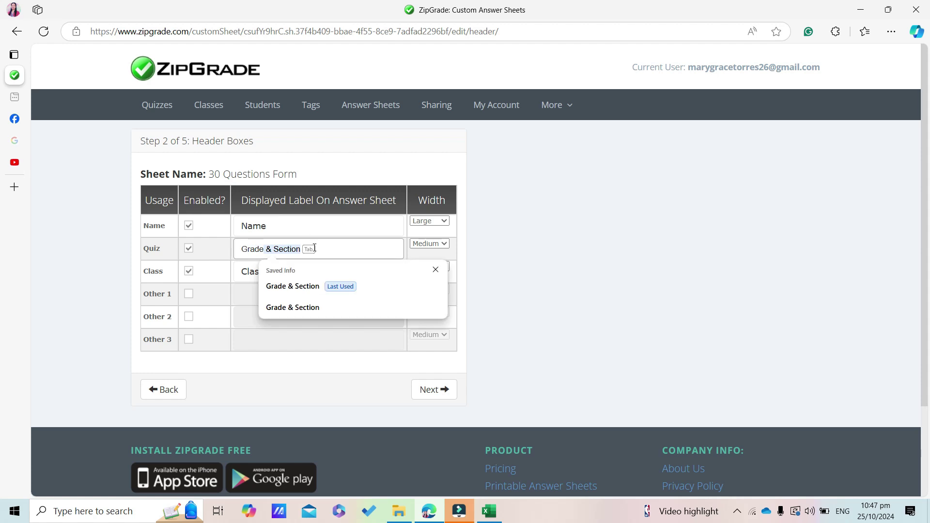
key(Tab)
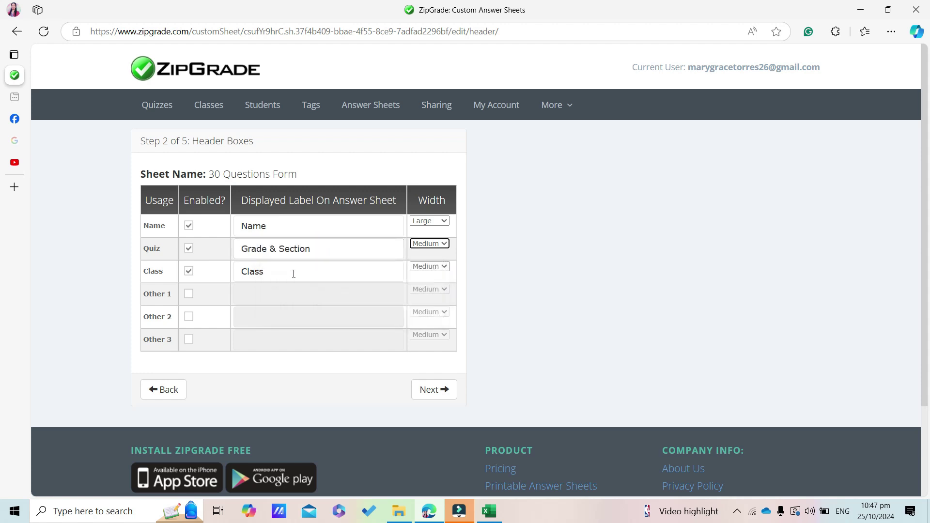
click(278, 271)
double_click(281, 270)
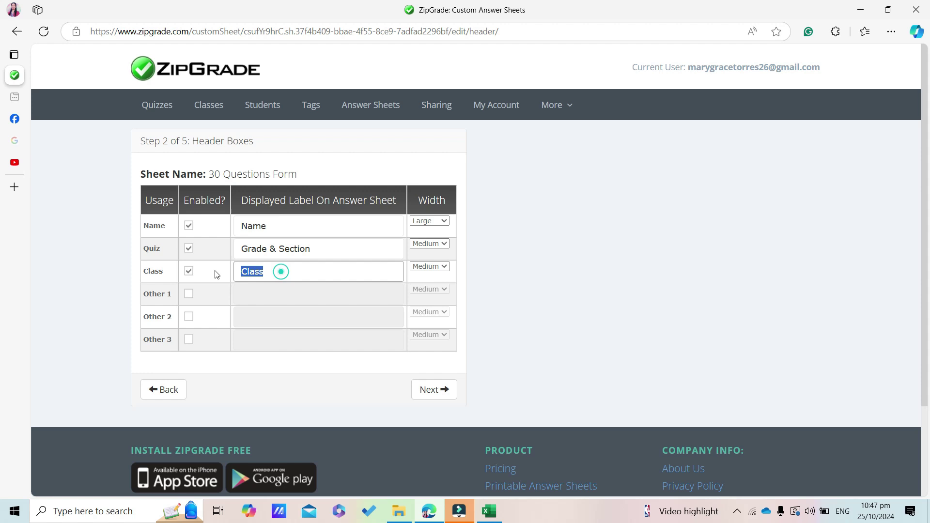
drag(280, 270, 352, 280)
text(Date)
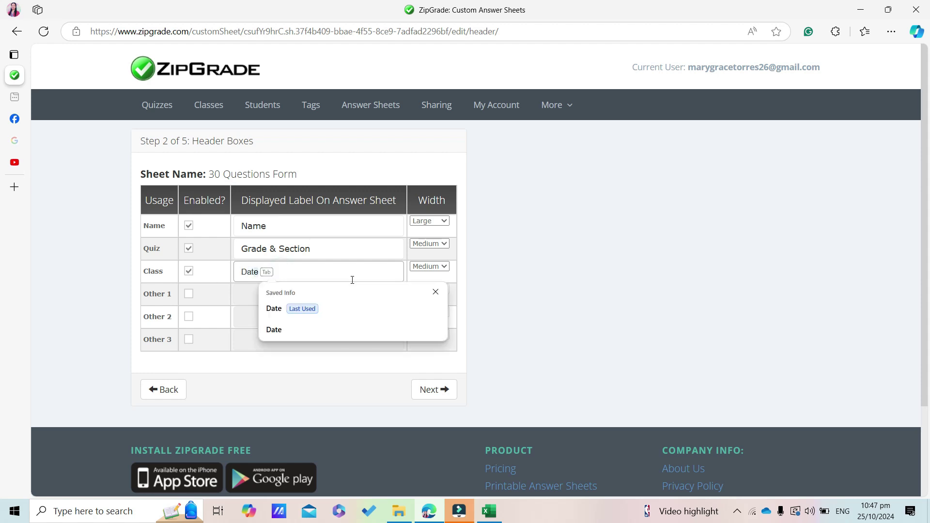
Step: Enable Other 1 and Other 2 header boxes, labelled 'Score' and 'Subject'
click(190, 295)
click(191, 296)
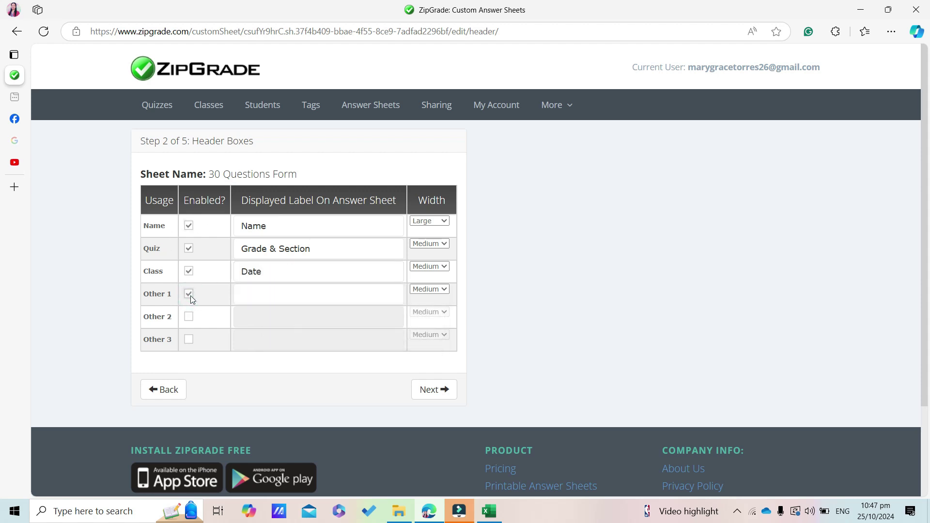
click(260, 295)
text(Score)
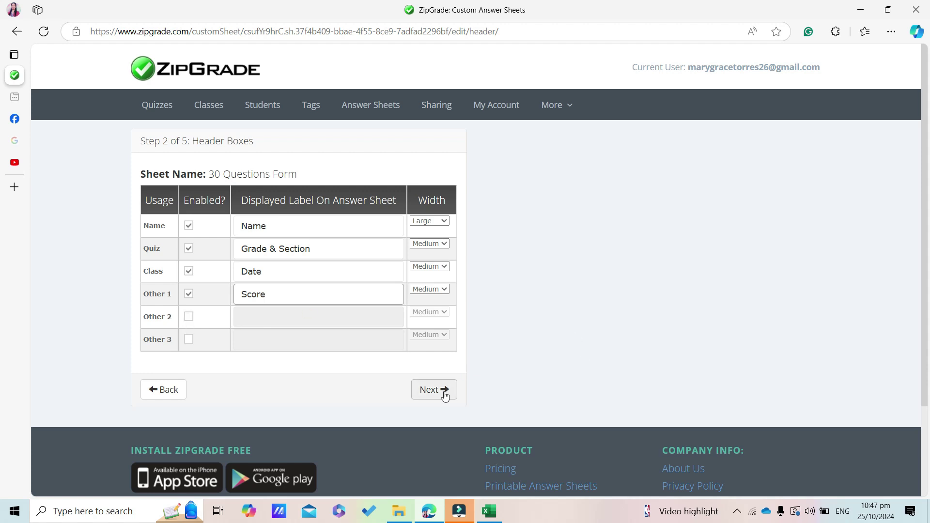
click(188, 316)
click(259, 319)
text(Subject)
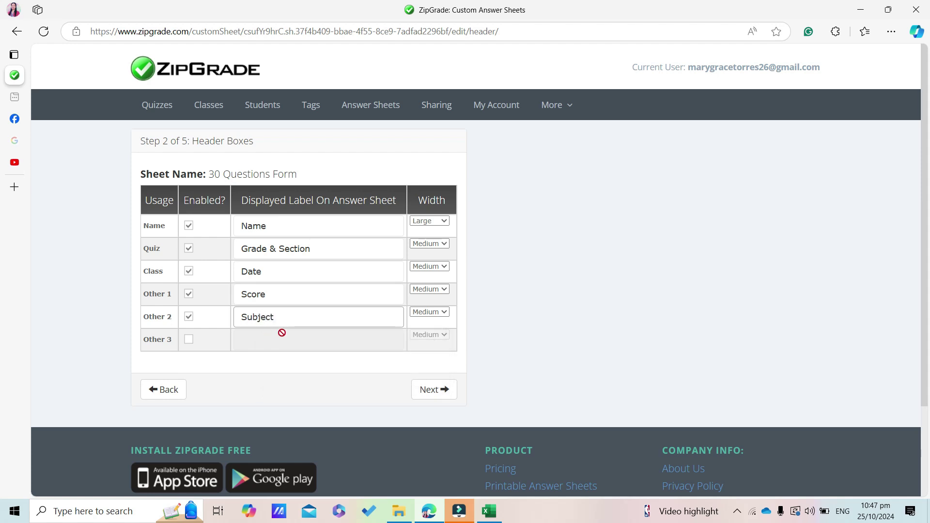
Step: On step 3, turn off the Key Version section, keeping the 5-digit Student ID
click(443, 396)
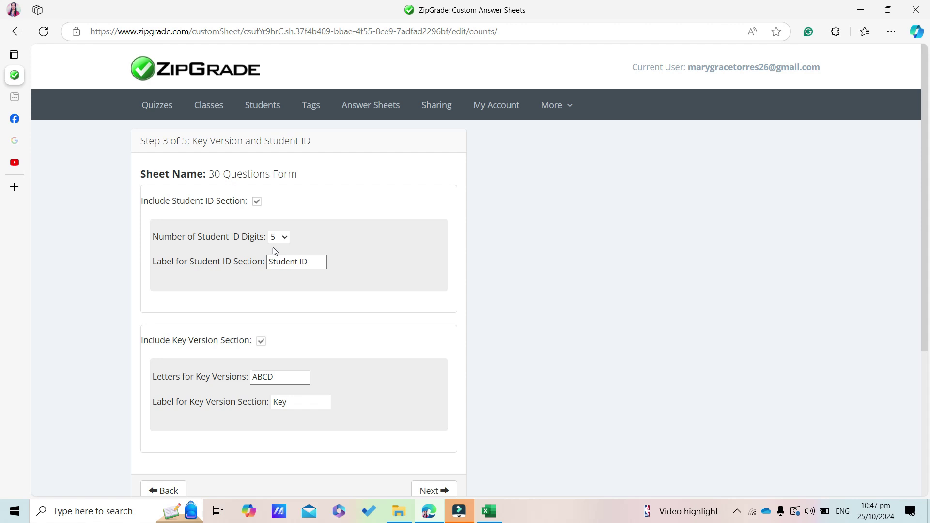
click(261, 341)
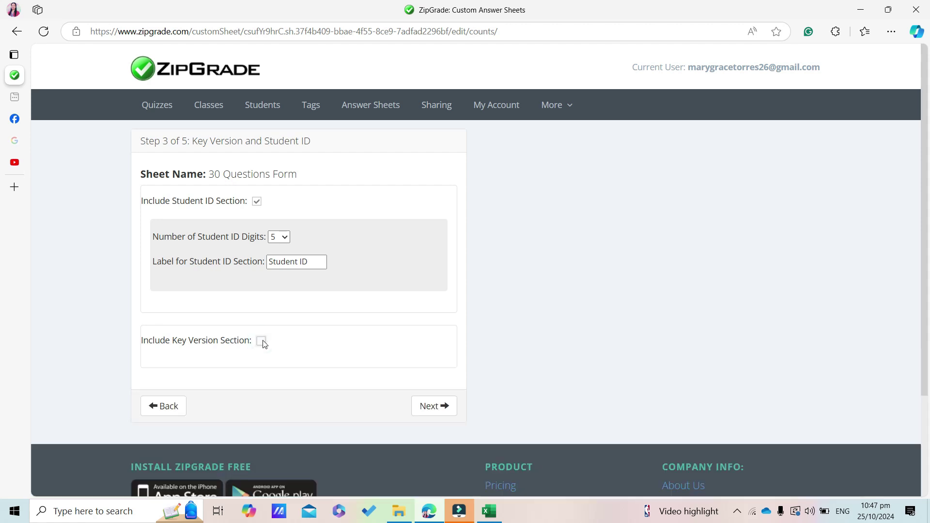
Step: Add 30 Internal Label multiple-choice questions with answer labels ABCD
click(439, 407)
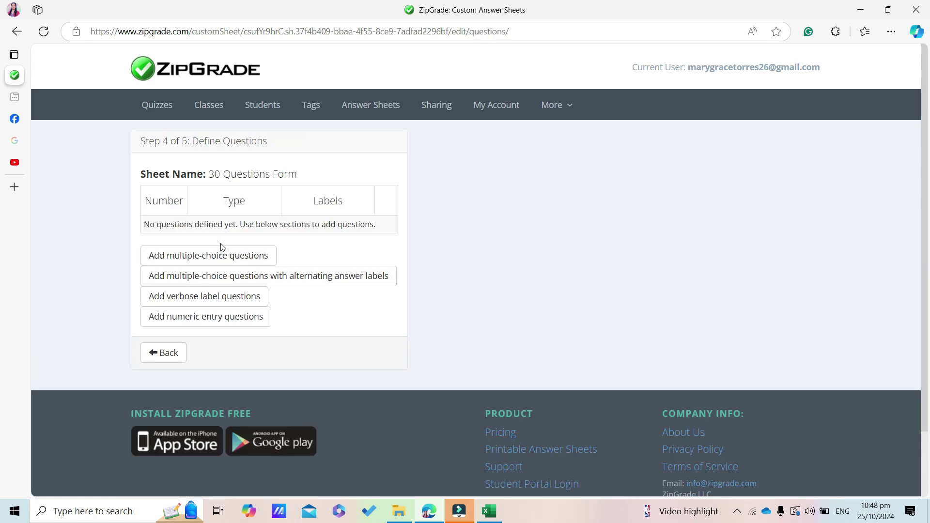
click(238, 261)
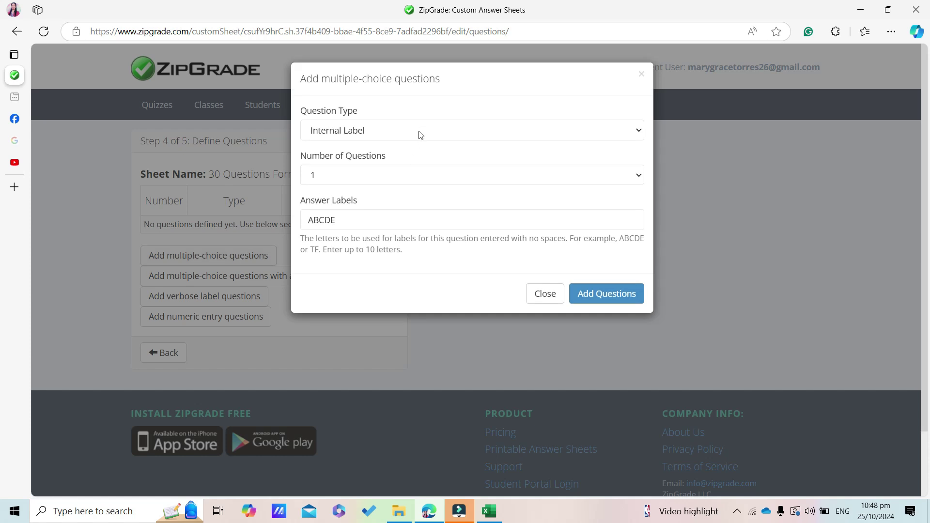
click(490, 133)
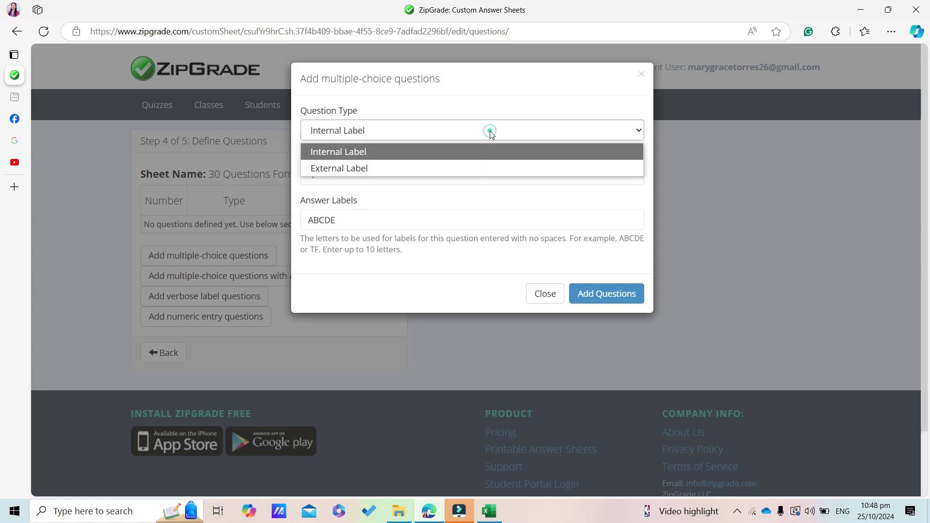
click(455, 153)
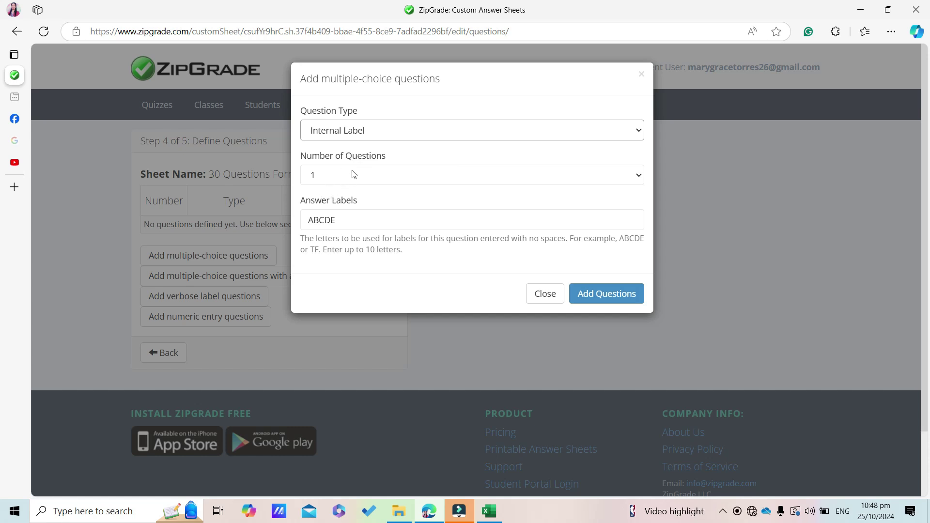
click(401, 180)
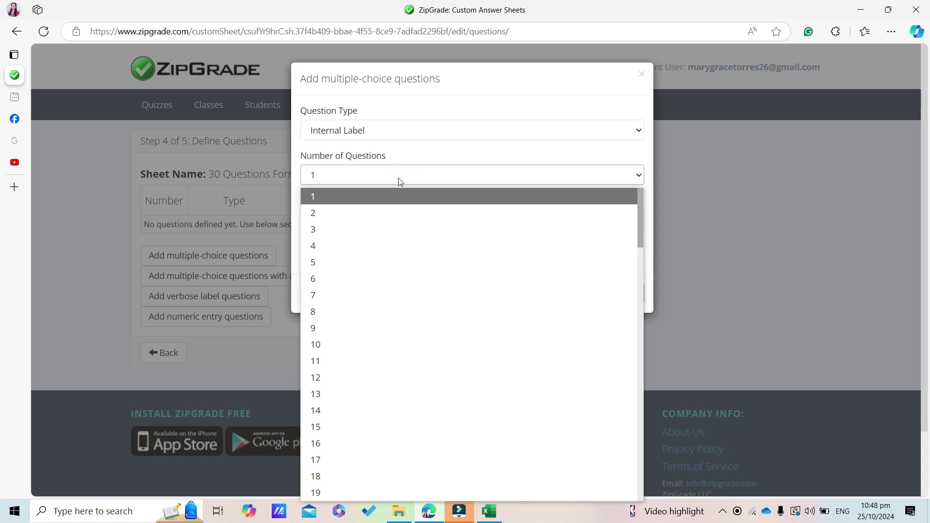
scroll(338, 420, down, 5)
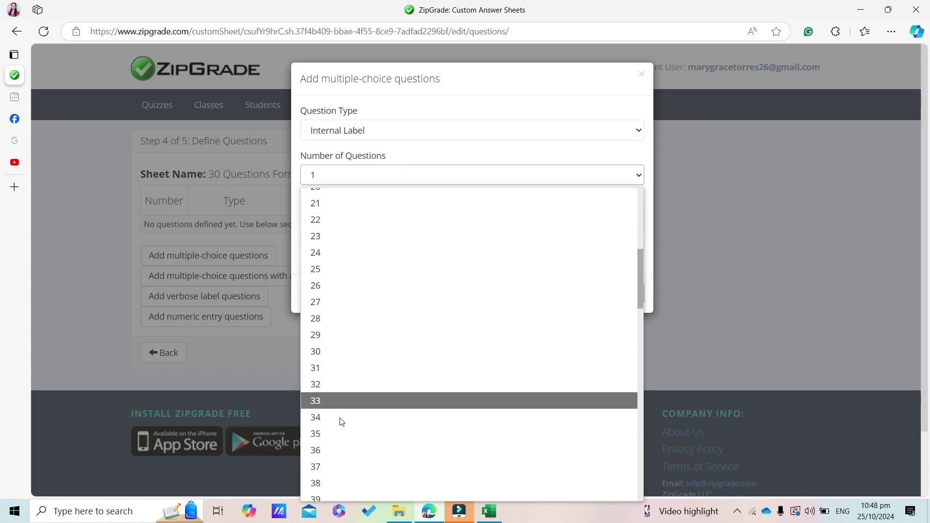
click(327, 353)
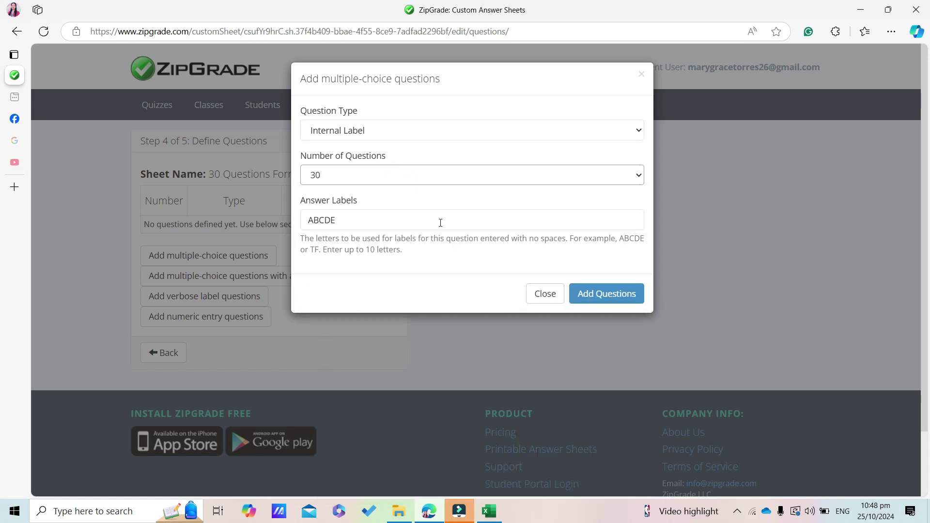
click(372, 228)
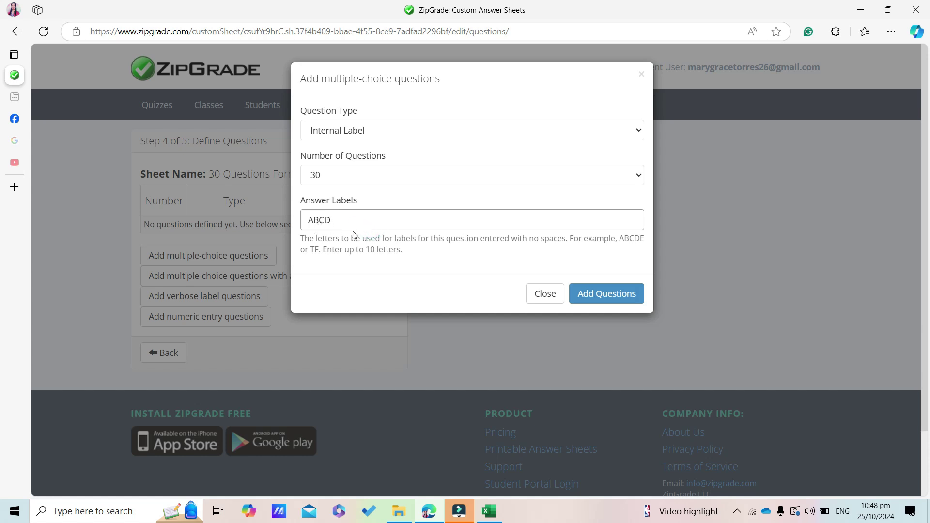
click(594, 295)
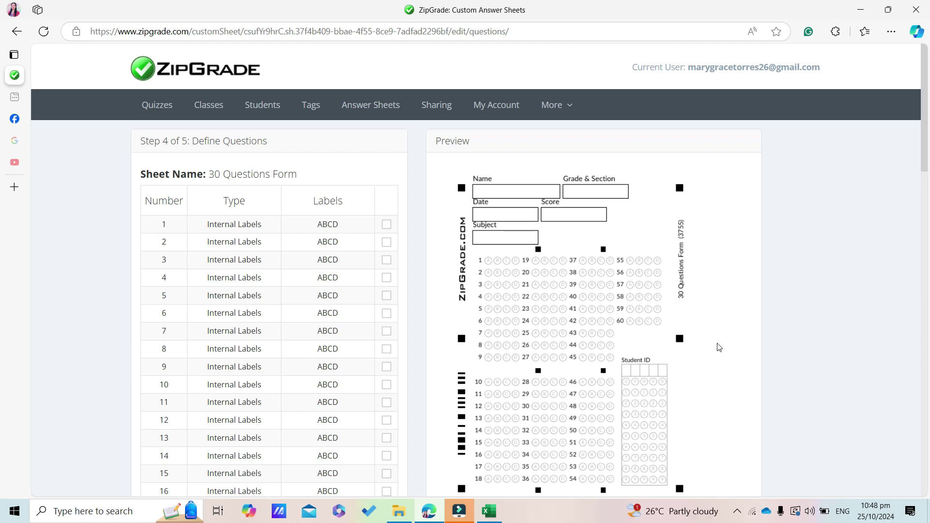
Step: Review the question list, then publish the 30 Questions Form and confirm
scroll(719, 347, down, 3)
scroll(719, 347, up, 3)
scroll(390, 316, down, 6)
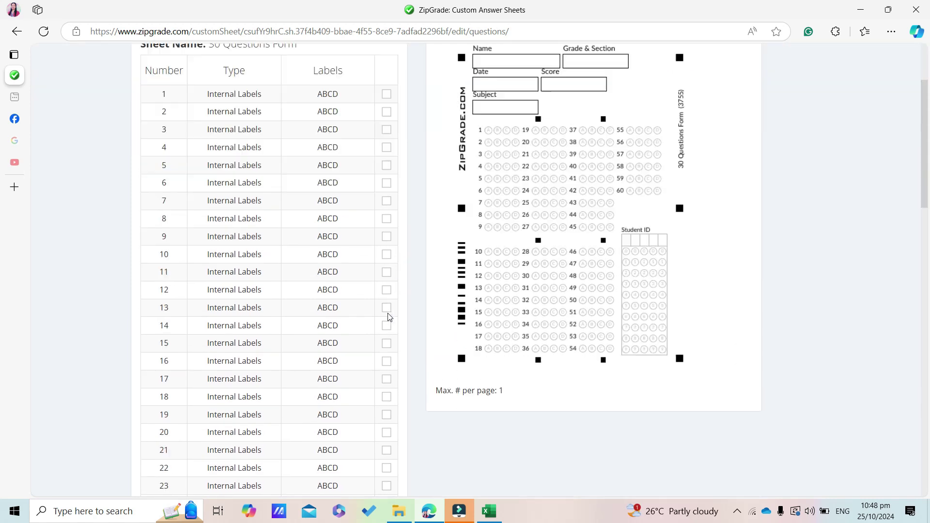
scroll(390, 316, down, 12)
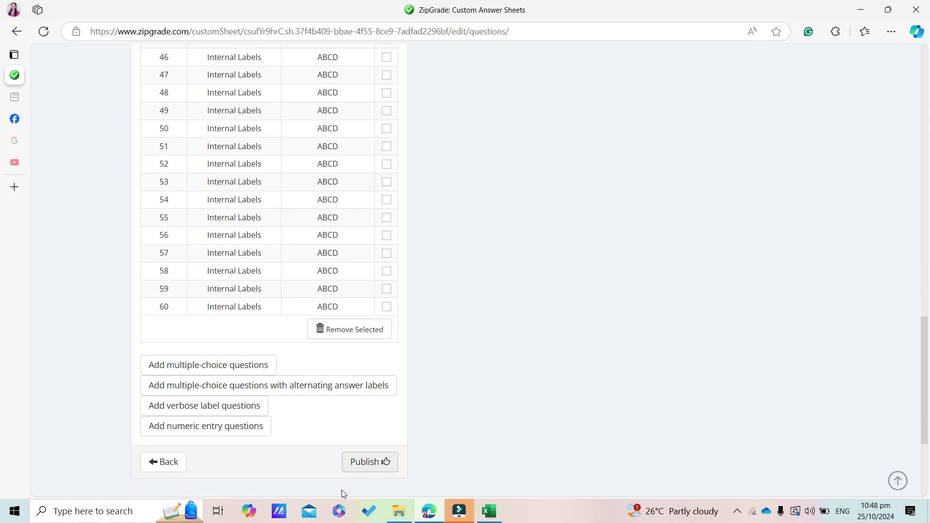
click(365, 466)
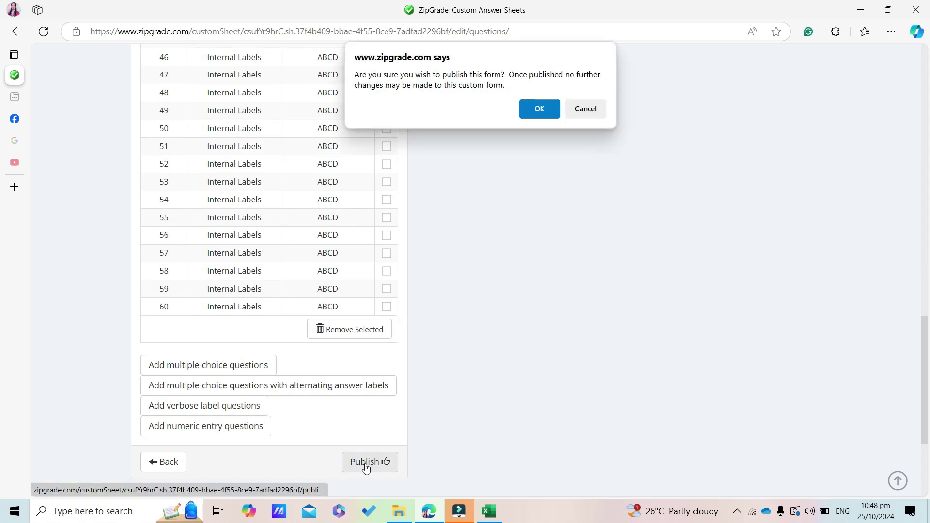
click(539, 109)
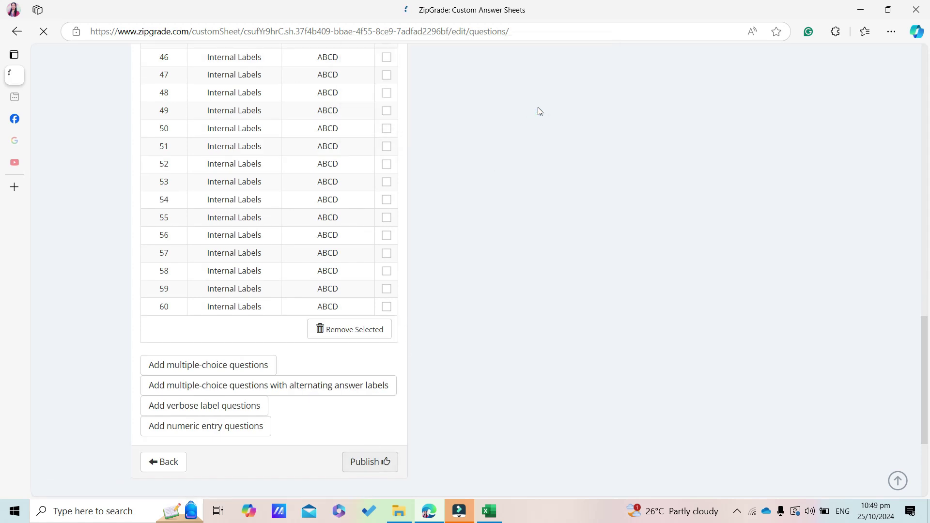
Step: Download the one-per-page Quiz 1-30 PDF (7680x1 (1).pdf) and show it in its folder
click(539, 110)
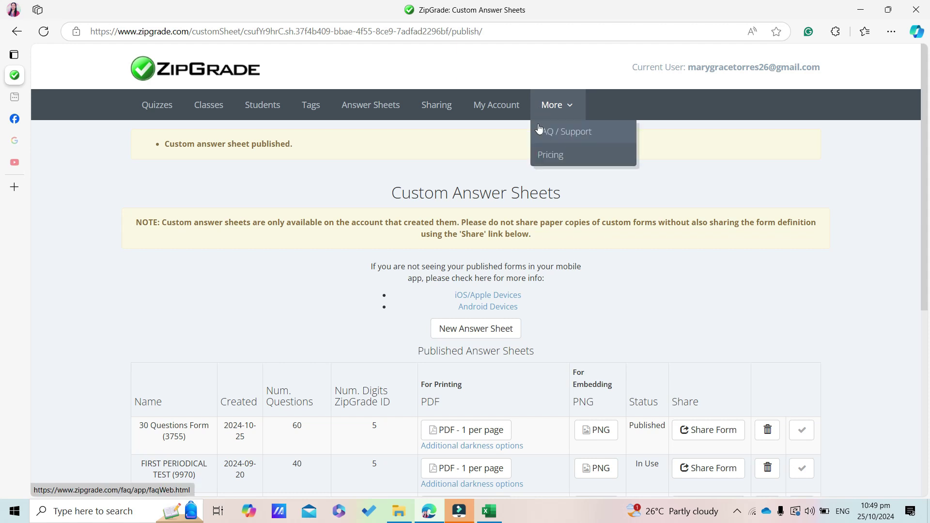
click(565, 335)
scroll(541, 352, down, 3)
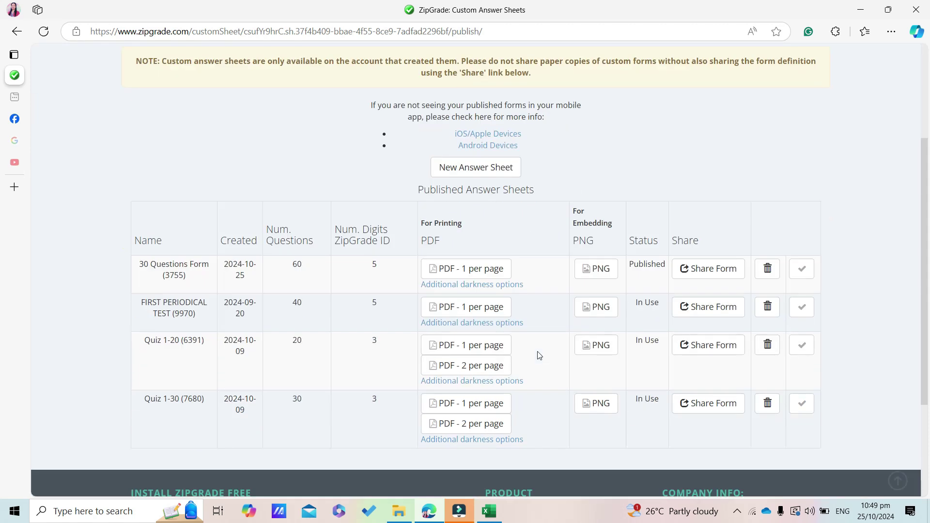
click(466, 409)
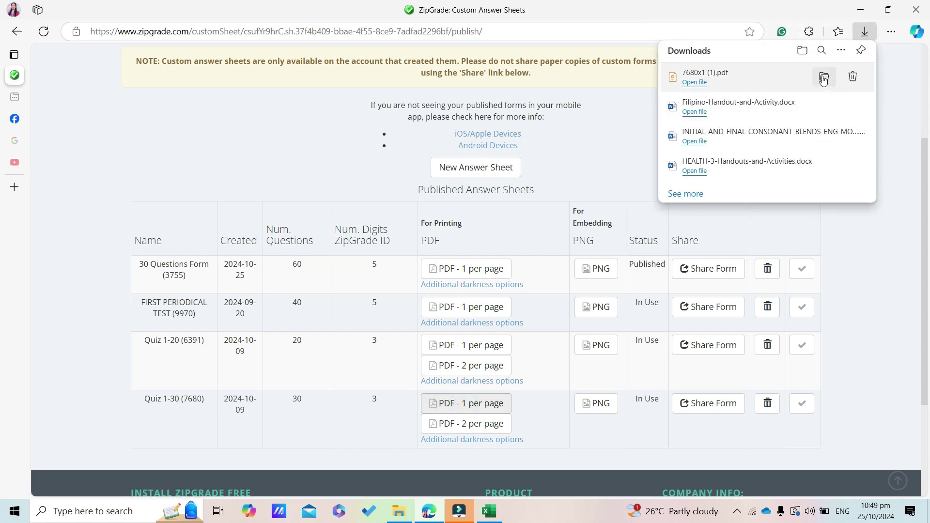
click(822, 77)
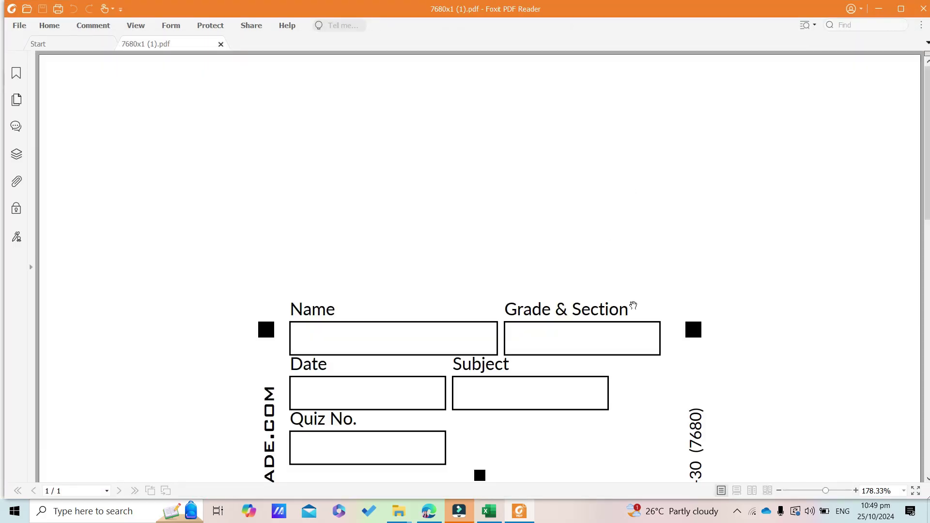
Step: Download the two-per-page Quiz 1-30 PDF and open 7680x2 in Foxit, zoomed to the whole page
scroll(633, 308, down, 8)
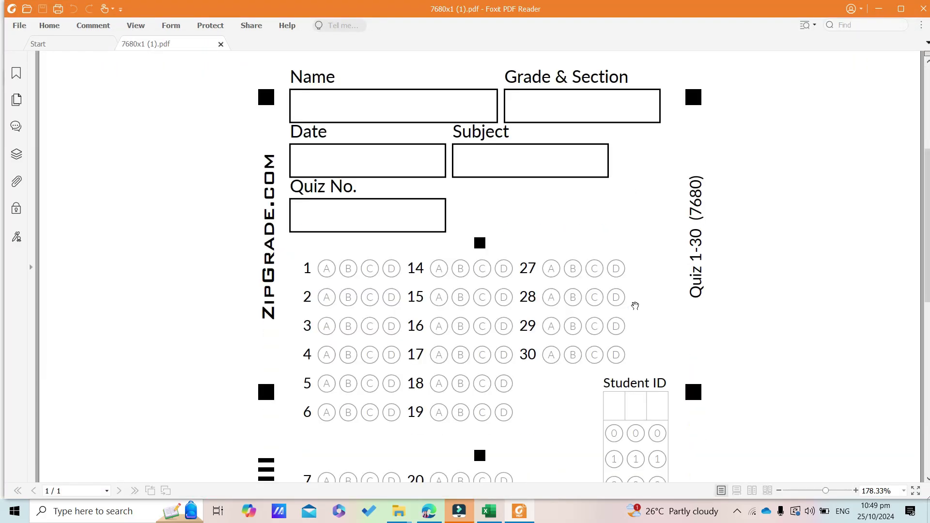
click(436, 511)
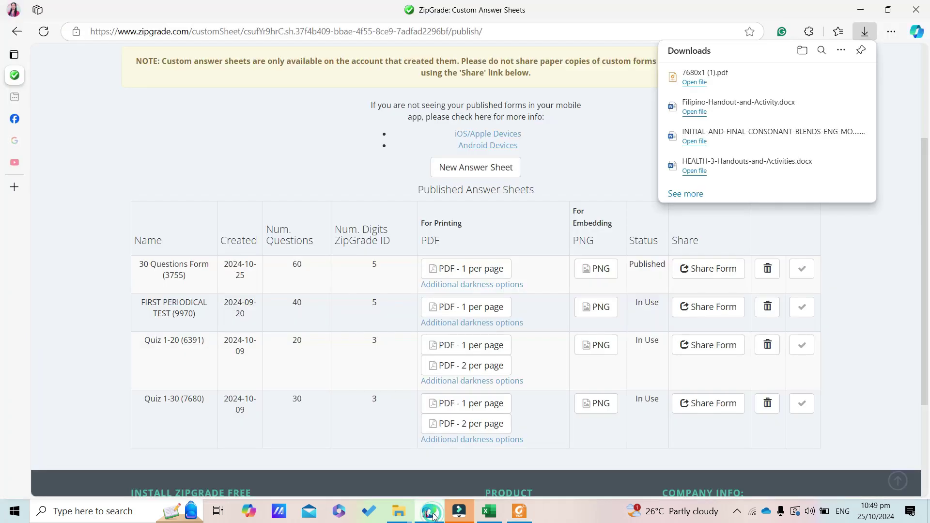
click(483, 429)
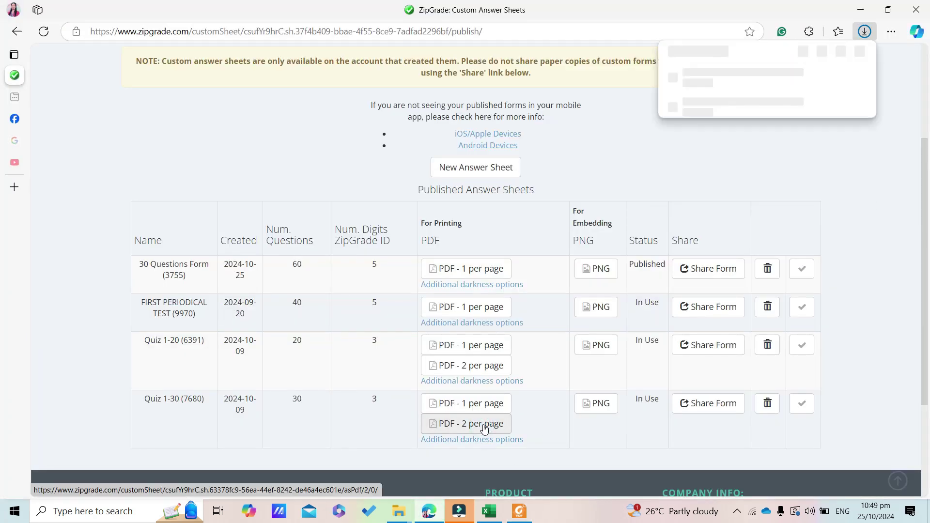
click(825, 77)
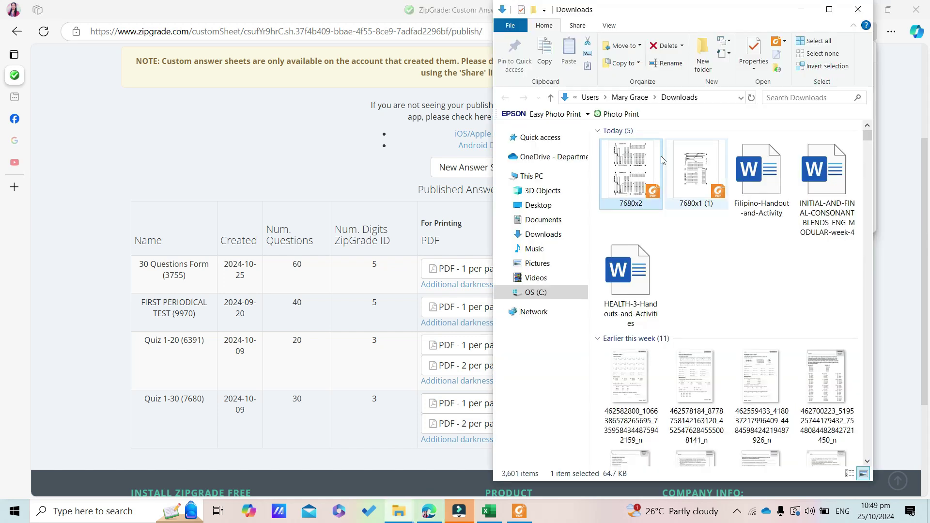
double_click(630, 166)
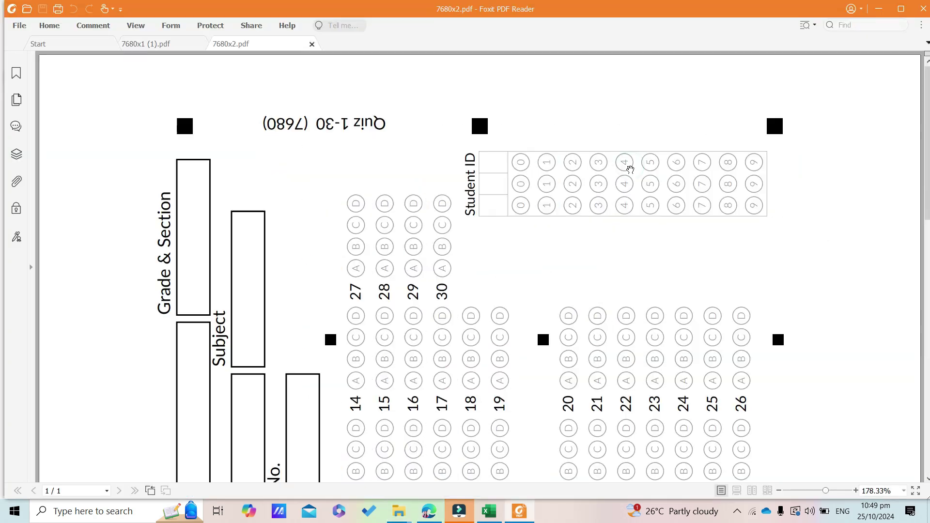
click(816, 491)
scroll(656, 398, down, 5)
scroll(657, 400, up, 4)
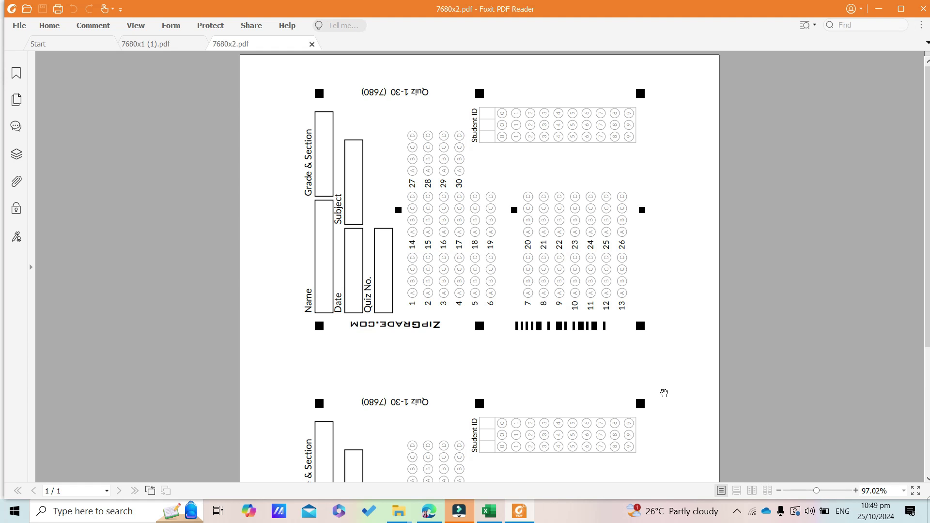
scroll(662, 390, down, 3)
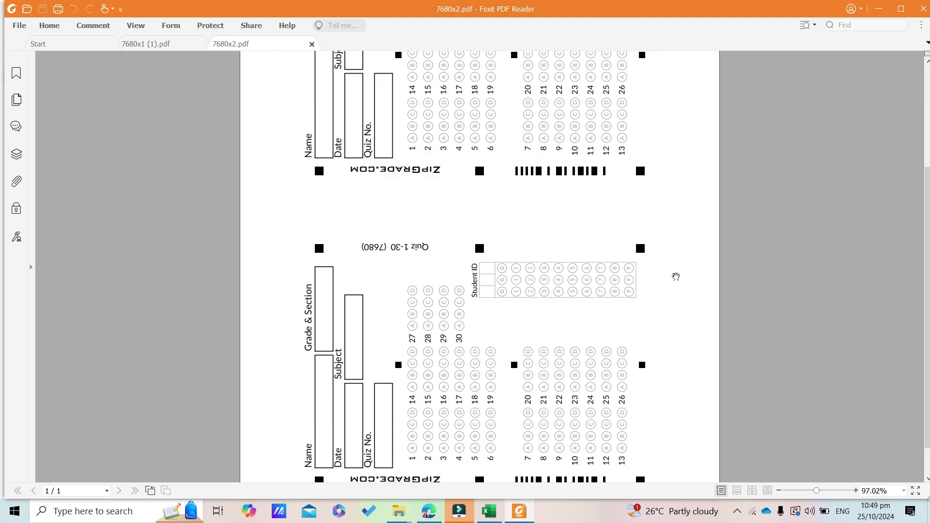